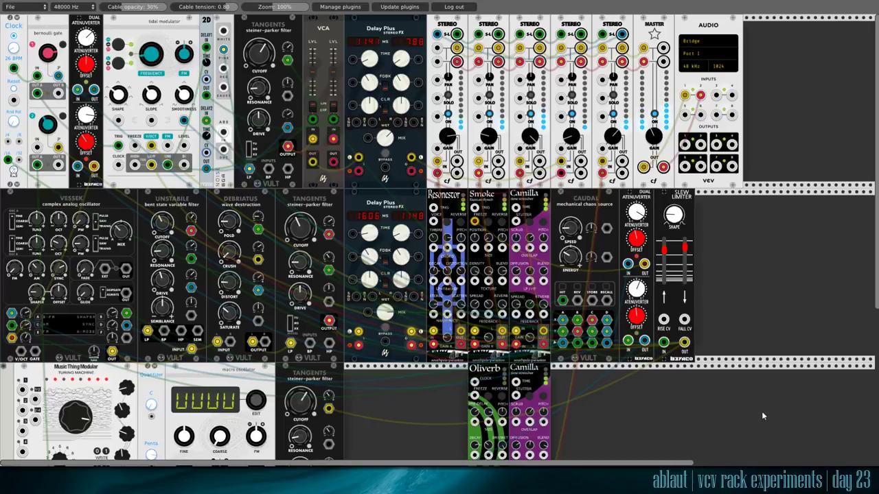
# Patch the slew limiter output into Braids' TIMBRE input to modulate the oscillator's timbre
pyautogui.scroll(-2, 696, 415)
pyautogui.scroll(-1, 695, 415)
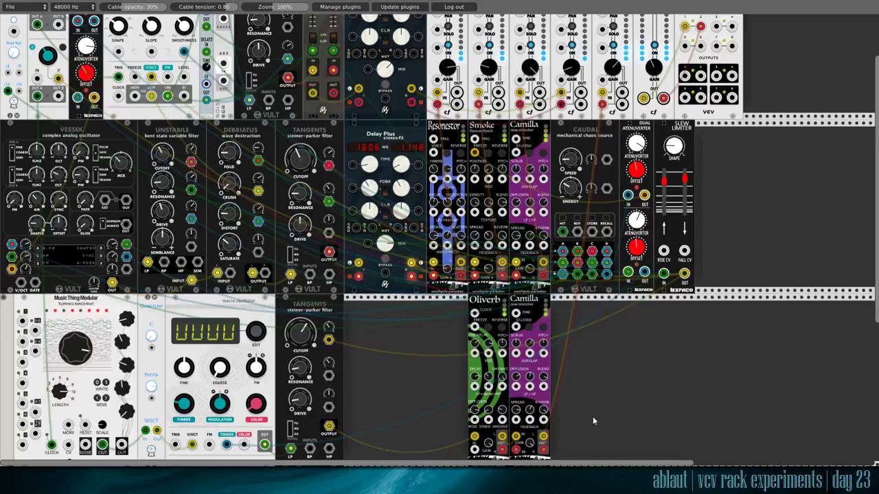
pyautogui.scroll(1, 604, 416)
pyautogui.scroll(1, 614, 414)
pyautogui.scroll(1, 615, 414)
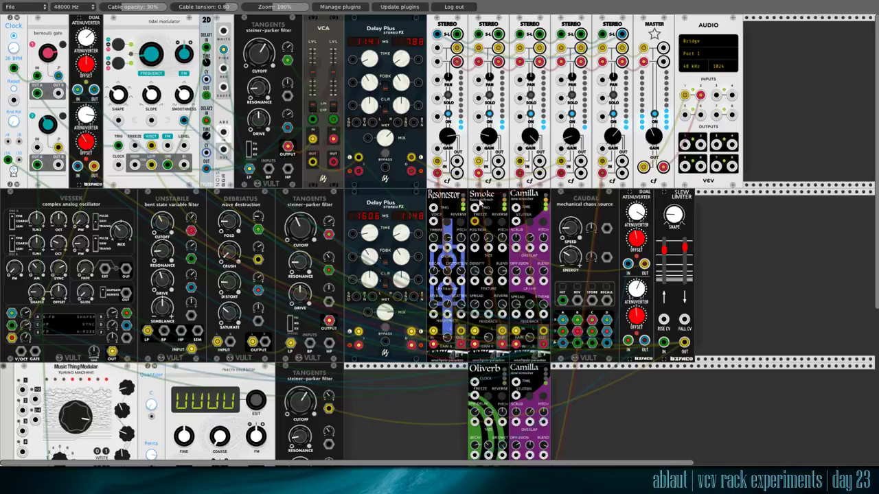
pyautogui.scroll(-3, 482, 205)
pyautogui.scroll(-1, 428, 299)
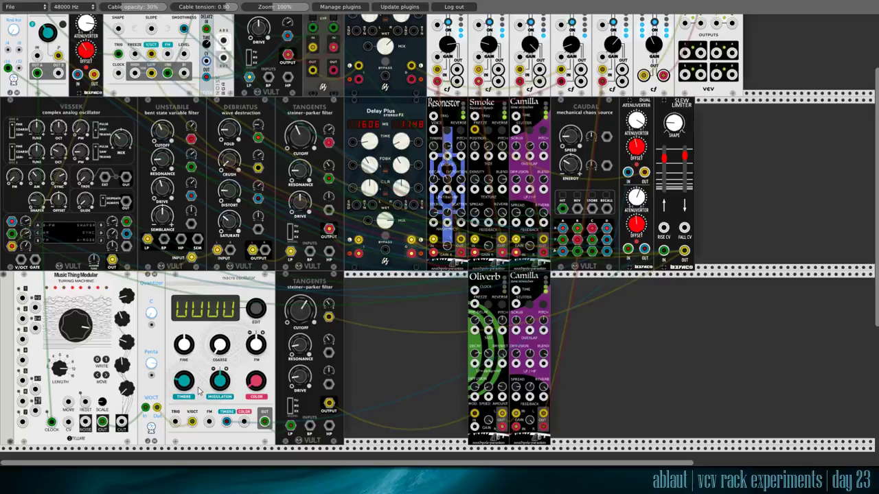
pyautogui.moveTo(226, 422); pyautogui.dragTo(416, 394)
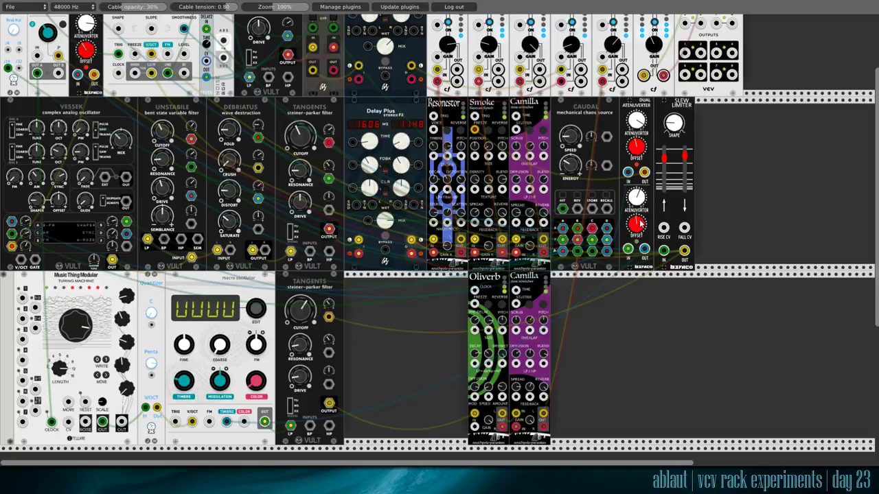
# Turn the lower attenuverter's amount down slightly and begin routing the Oliverb reverb output
pyautogui.moveTo(637, 199); pyautogui.dragTo(638, 199)
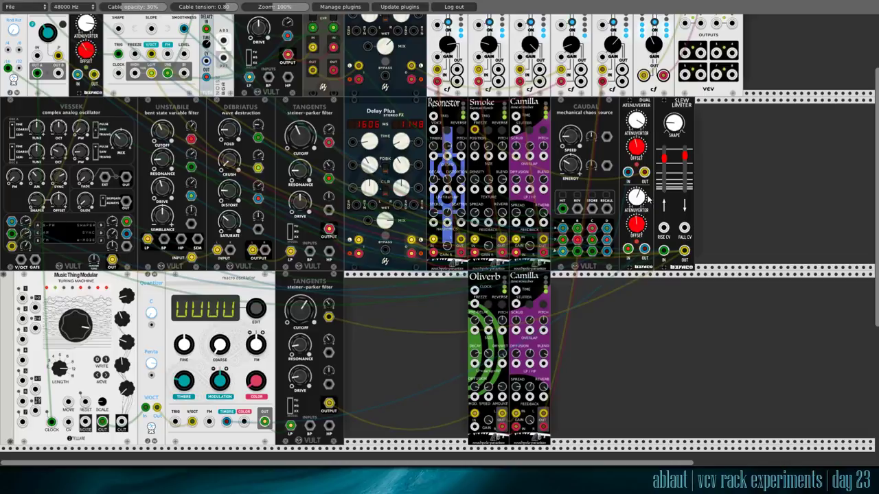
pyautogui.moveTo(648, 200); pyautogui.dragTo(646, 207)
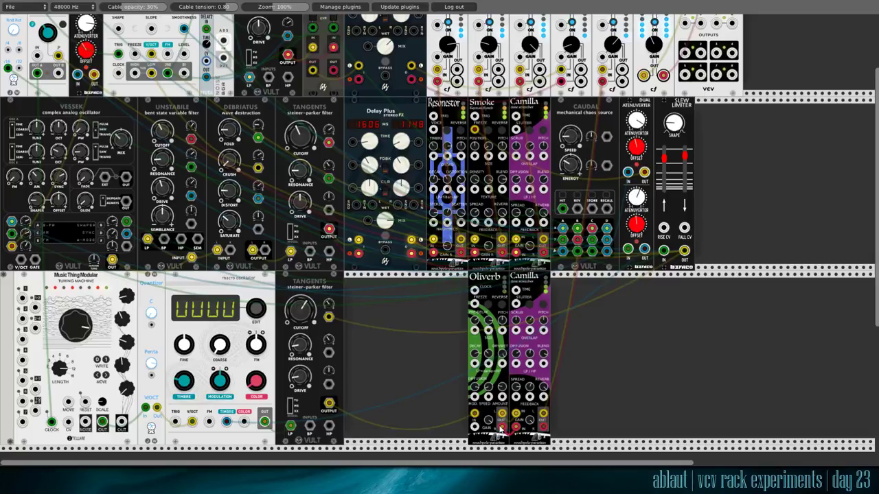
pyautogui.moveTo(500, 429); pyautogui.dragTo(500, 430)
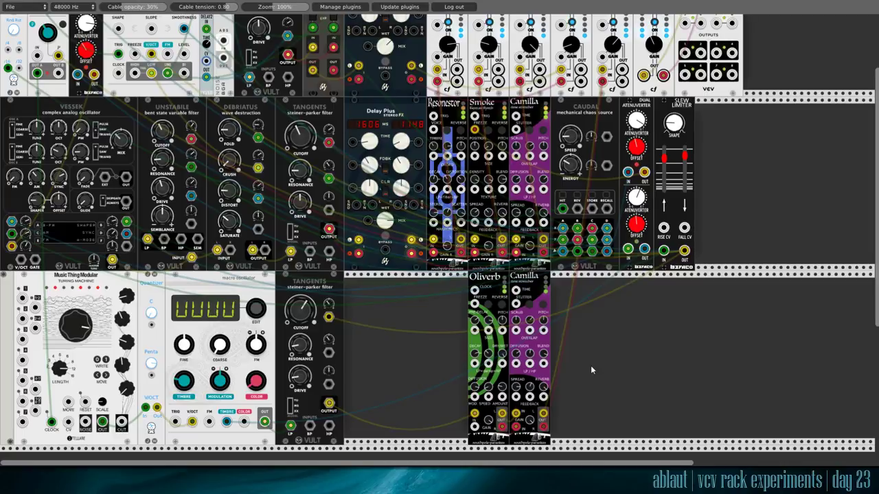
pyautogui.scroll(3, 613, 373)
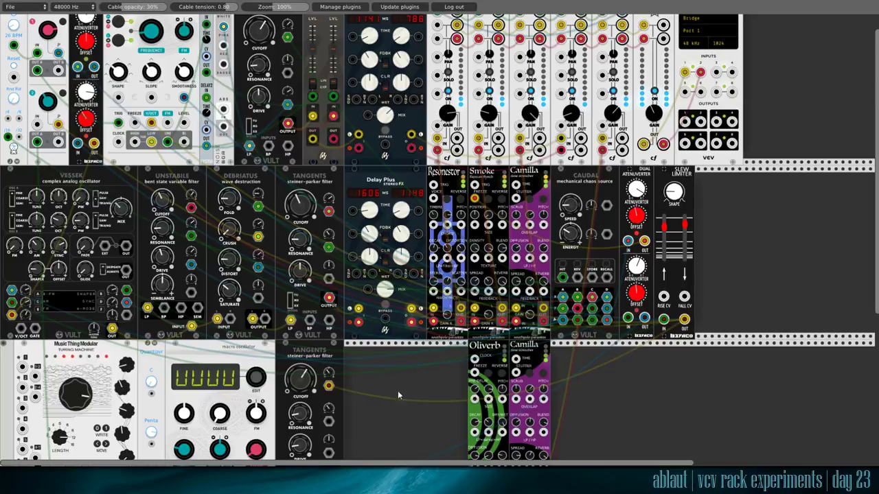
pyautogui.scroll(1, 240, 397)
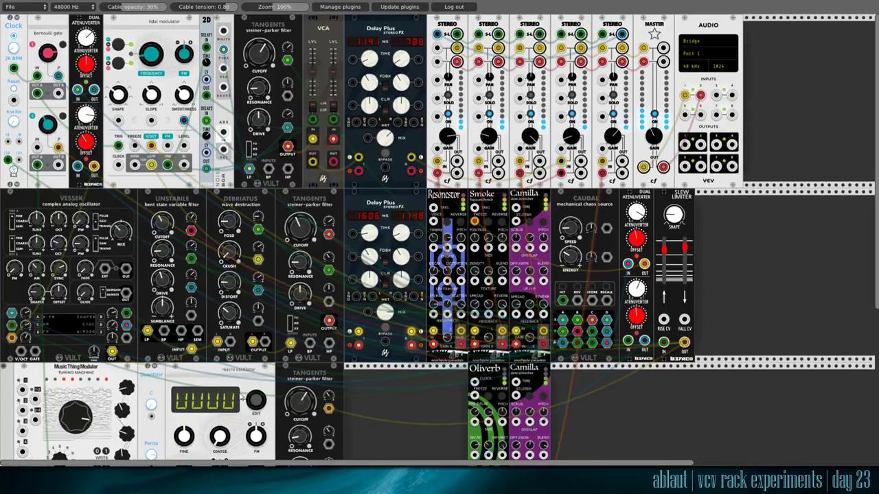